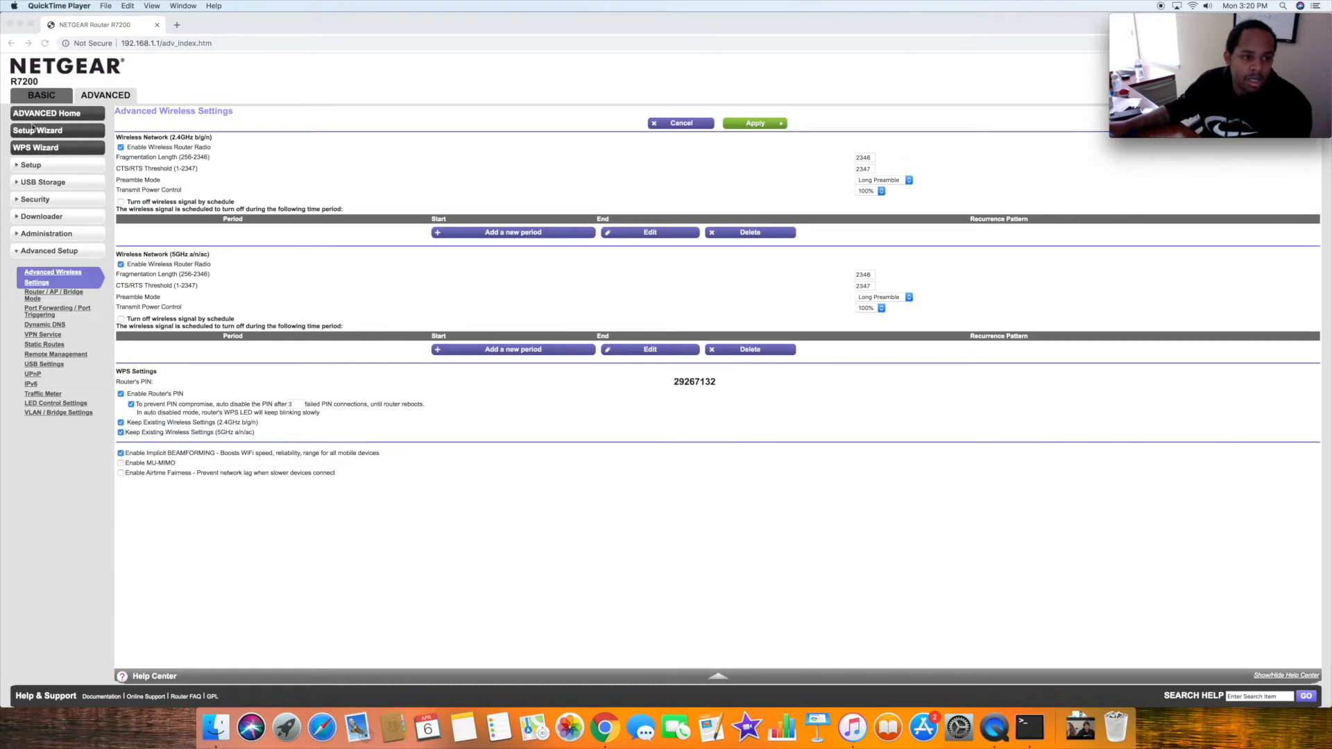
# Open the Access Control page in the router's security settings to view the connected devices.
pyautogui.click(74, 121)
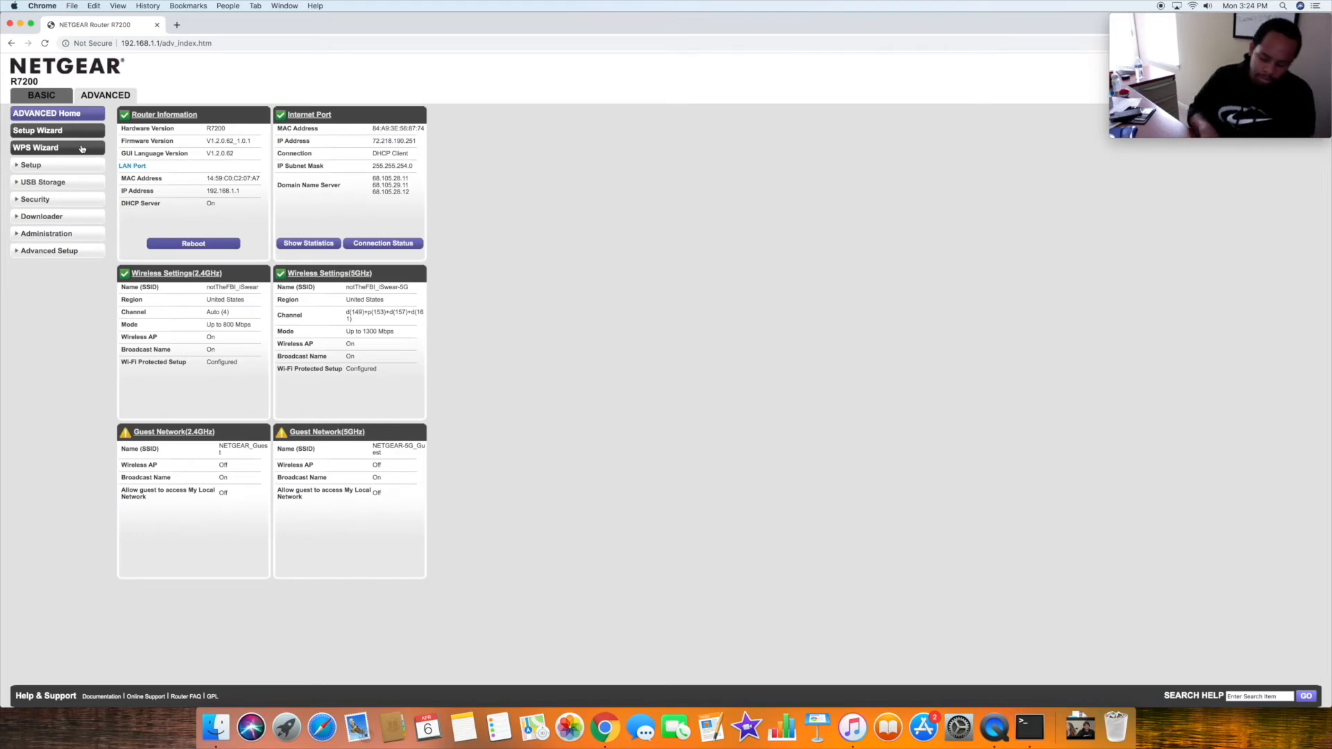
pyautogui.click(25, 200)
pyautogui.click(46, 219)
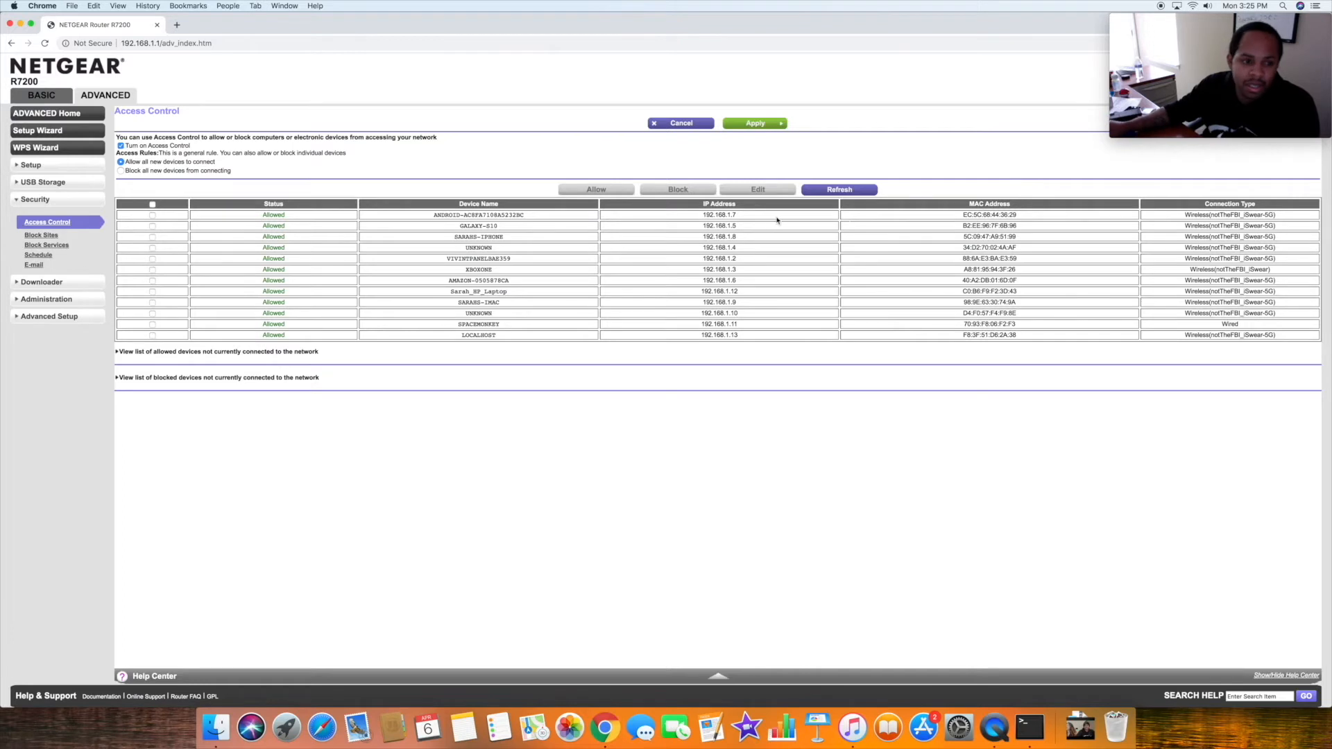
# Select the iPhone's entry in the connected-device list and highlight its MAC address.
pyautogui.click(152, 235)
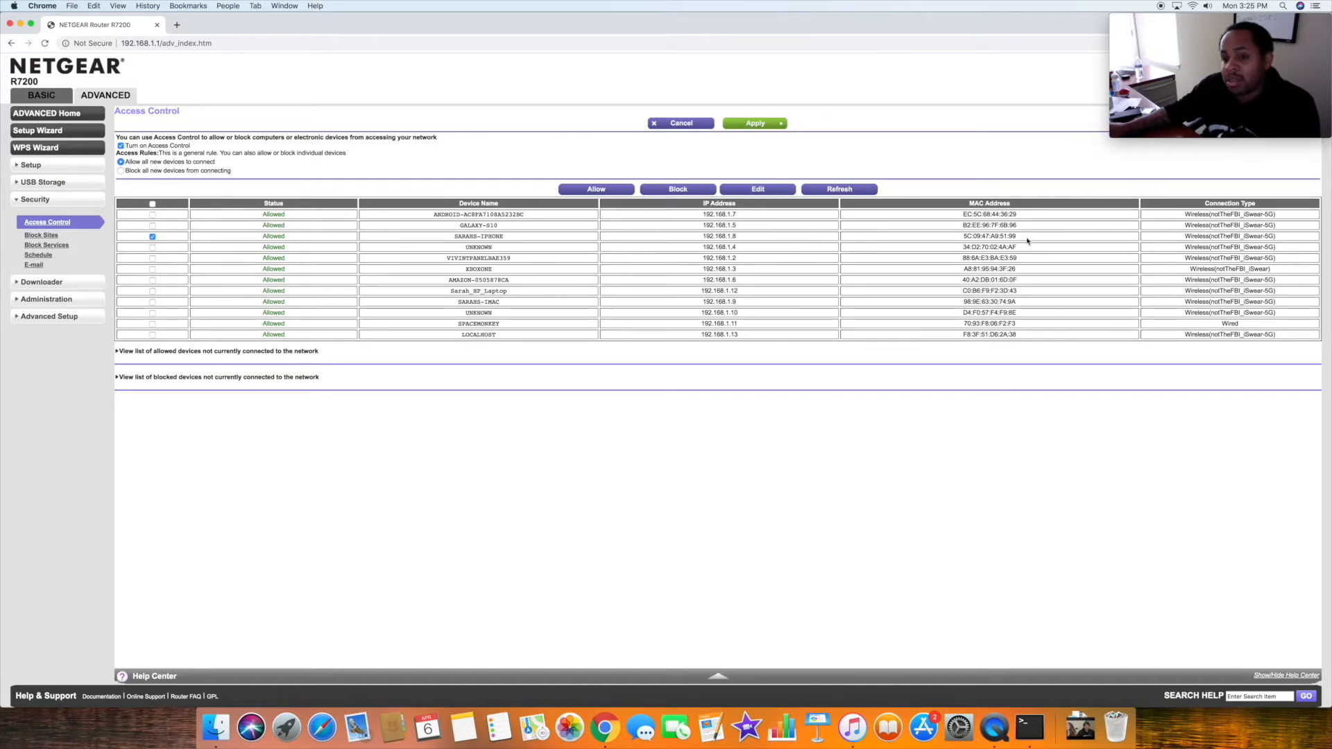
pyautogui.moveTo(1016, 237); pyautogui.dragTo(965, 239)
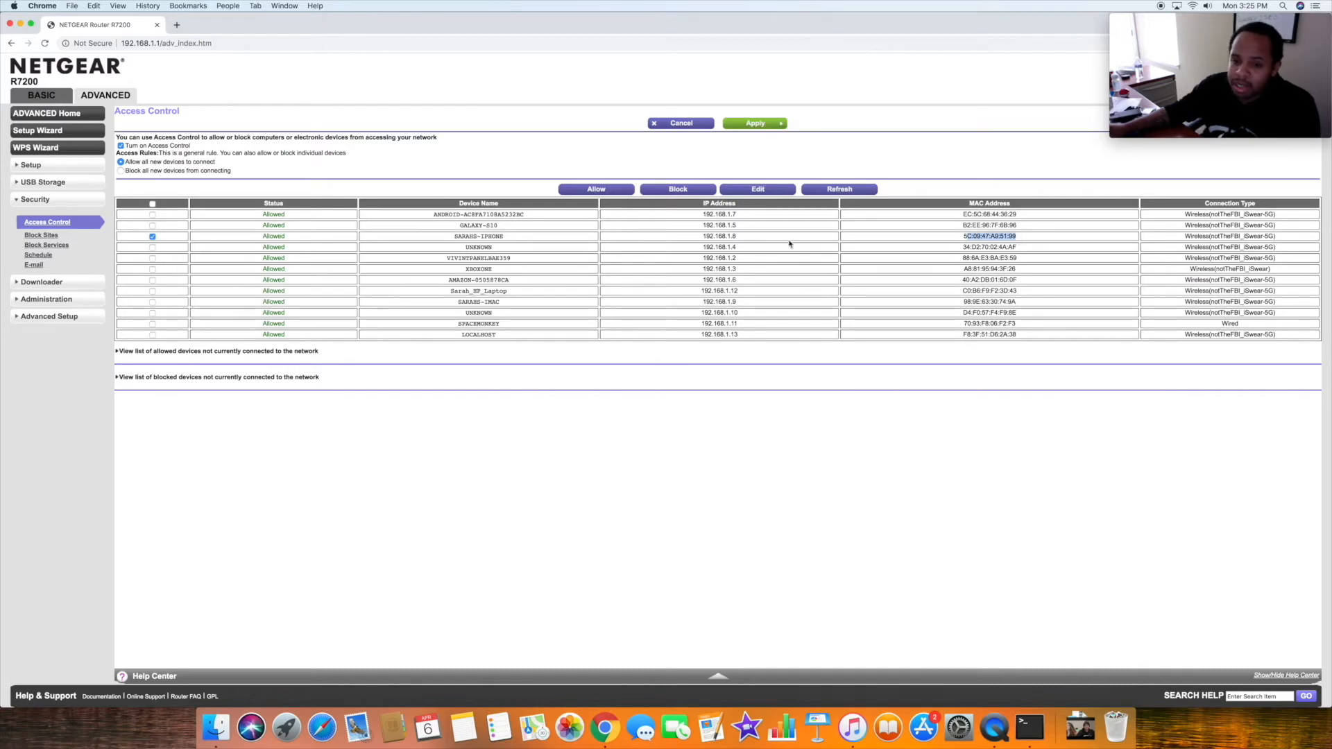
pyautogui.click(1023, 238)
pyautogui.moveTo(1024, 239); pyautogui.dragTo(953, 240)
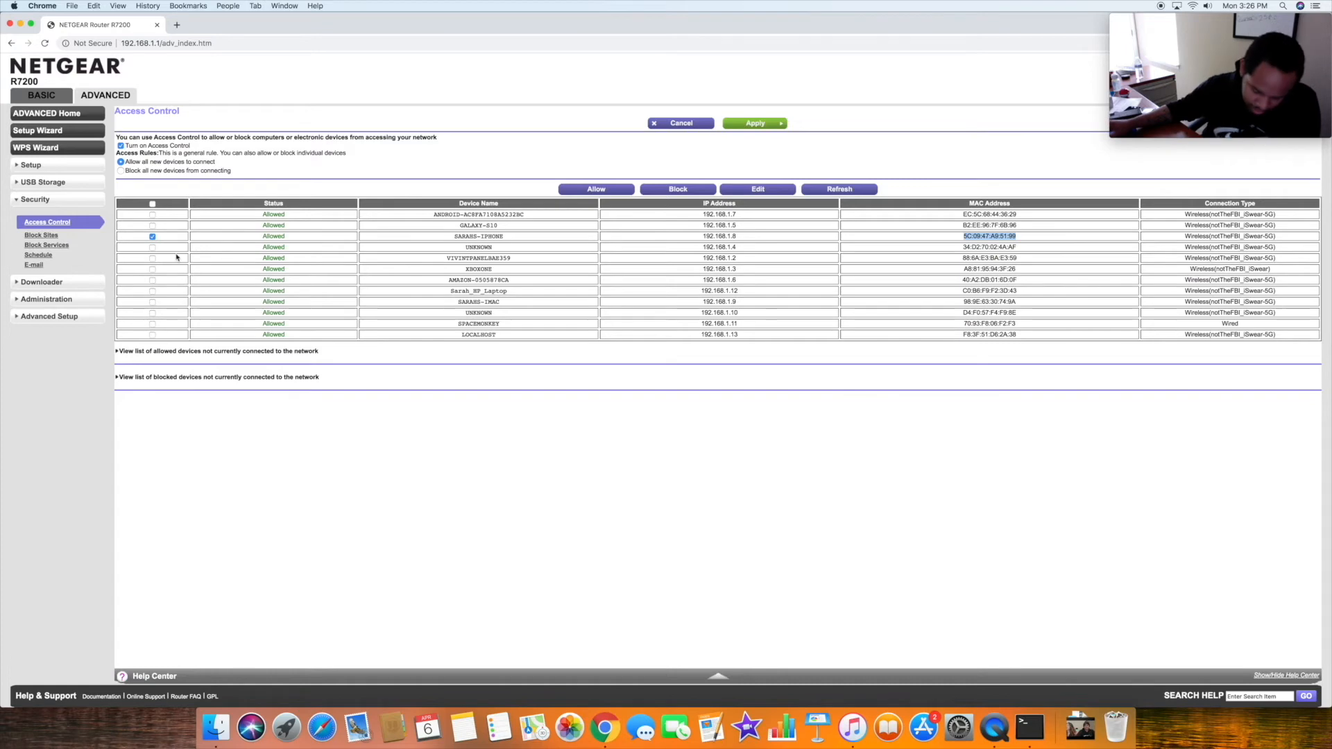
# Open Advanced Wireless Settings and examine the scheduled signal turn-off options for the 2.4GHz and 5GHz networks.
pyautogui.click(49, 317)
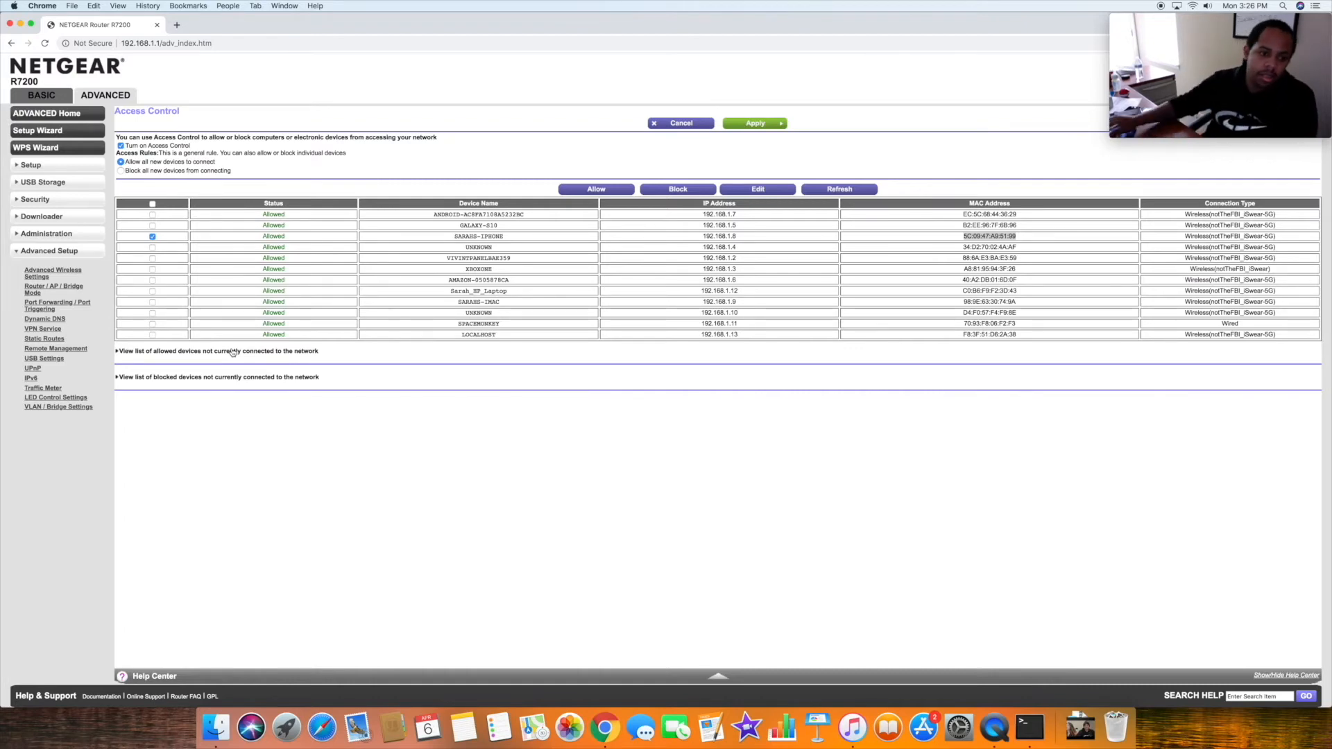
pyautogui.click(47, 272)
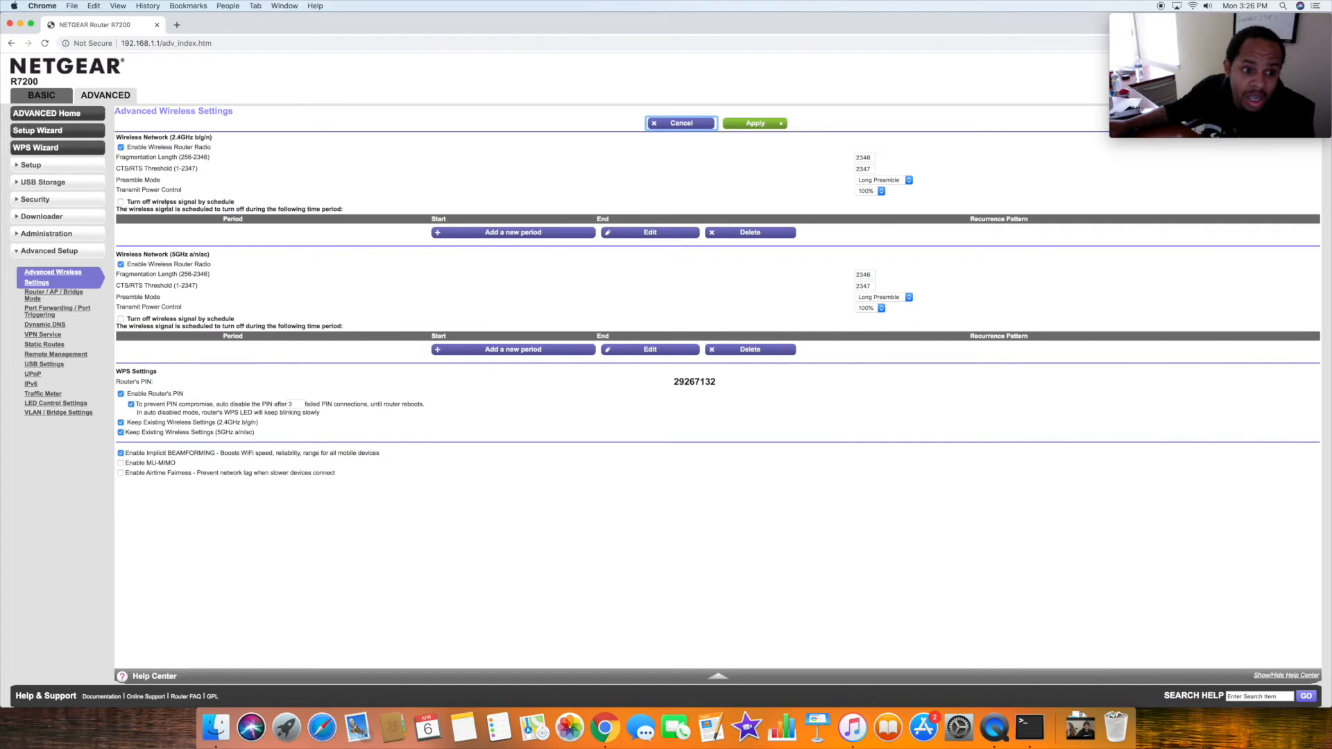
pyautogui.moveTo(234, 201); pyautogui.dragTo(127, 202)
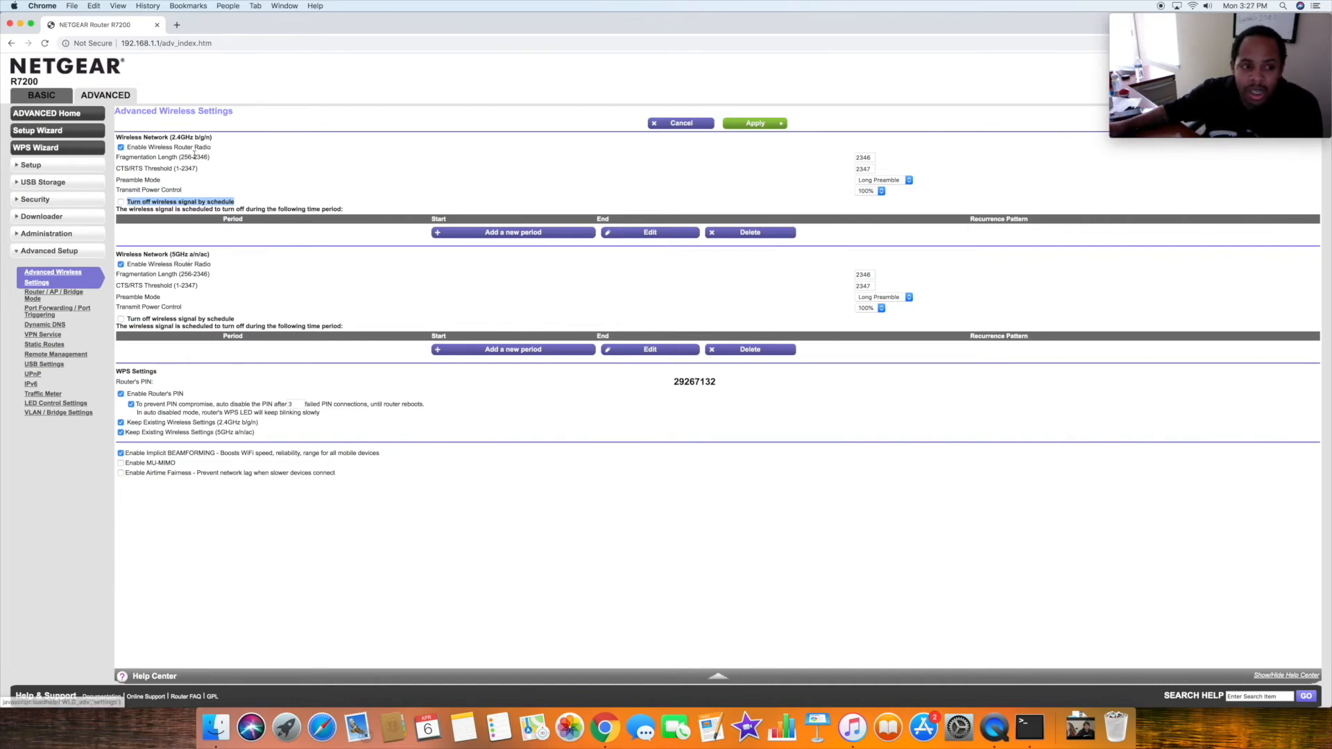
pyautogui.moveTo(213, 137); pyautogui.dragTo(173, 137)
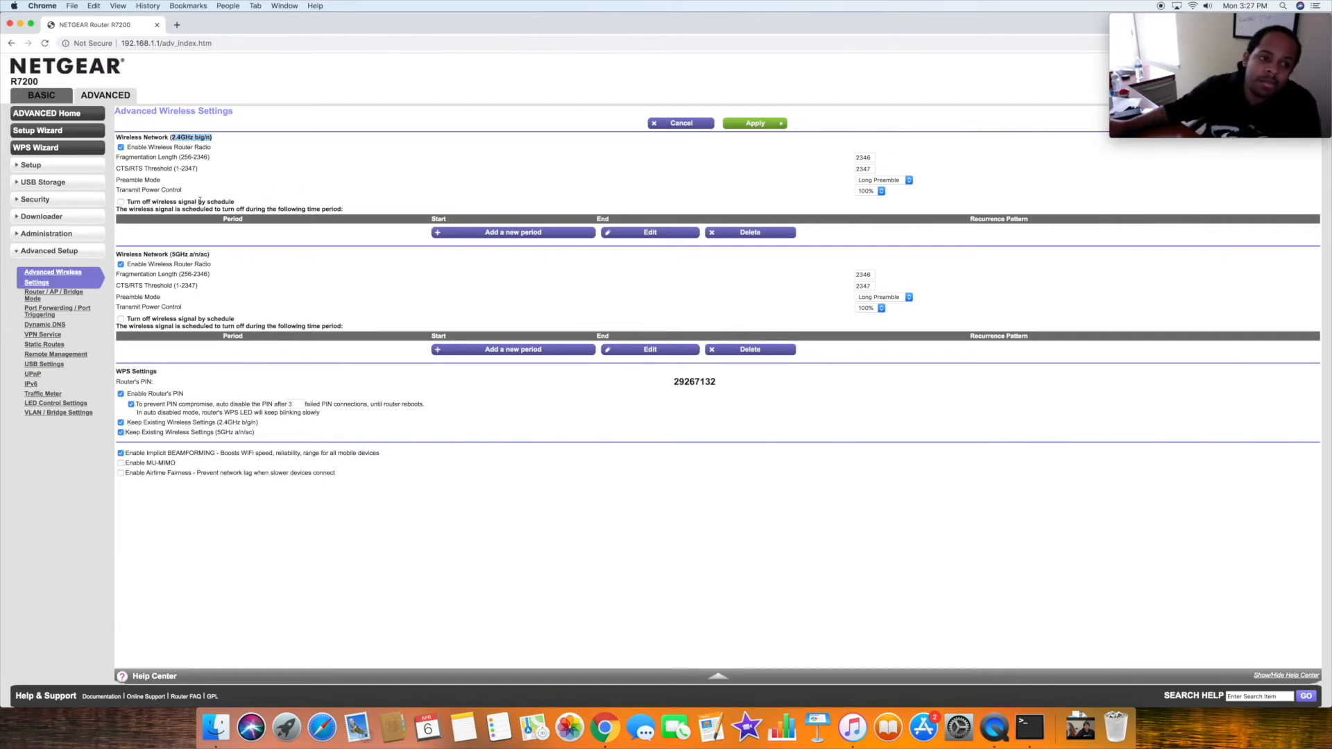
pyautogui.moveTo(220, 260); pyautogui.dragTo(164, 255)
pyautogui.moveTo(215, 137); pyautogui.dragTo(180, 139)
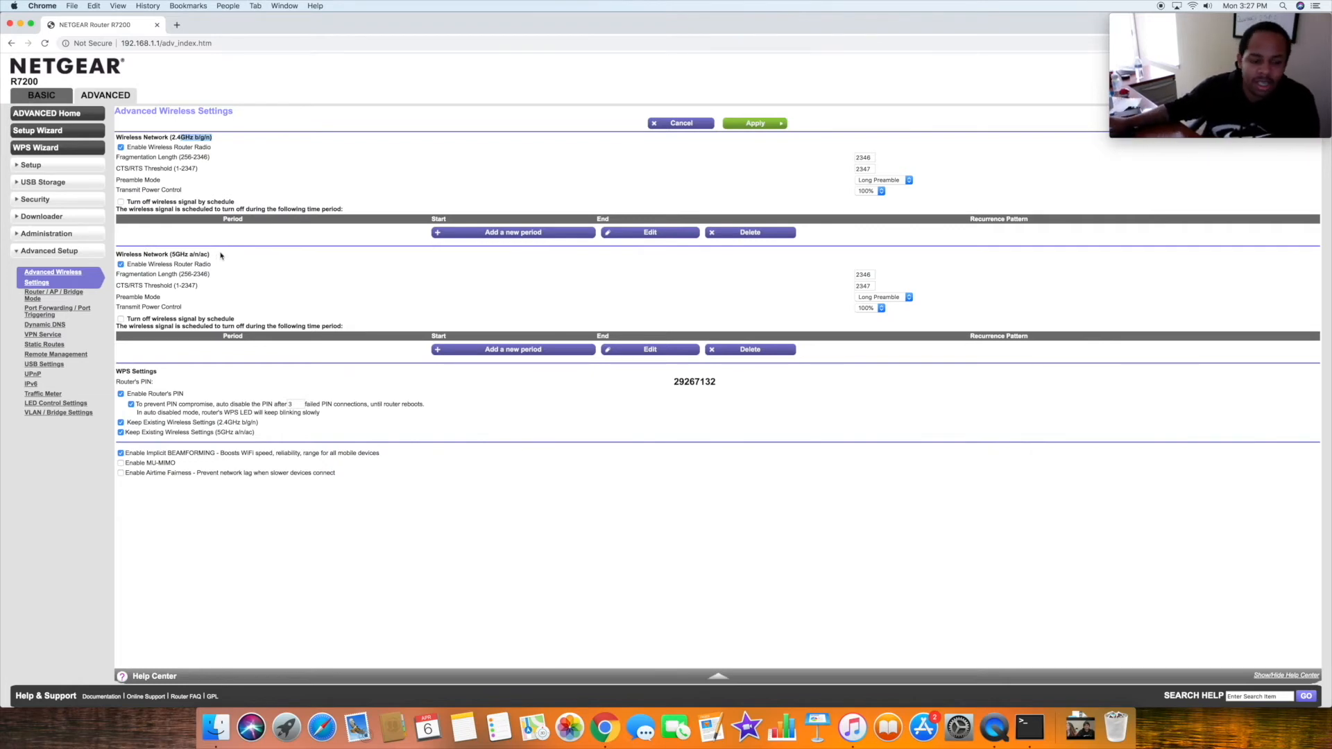
pyautogui.moveTo(210, 256); pyautogui.dragTo(147, 254)
pyautogui.click(174, 259)
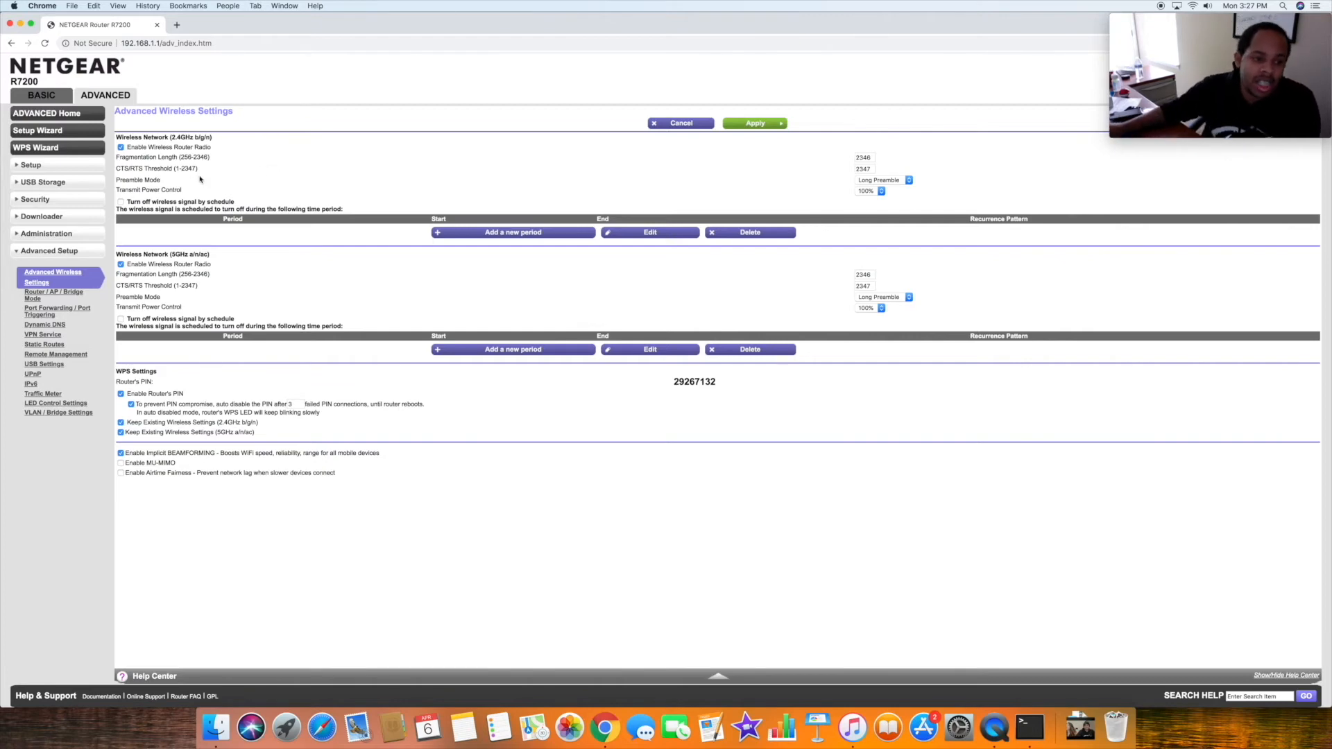
# Add a wireless turn-off period for the 2.4GHz network starting at 09:00 pm and ending at 06:30 am.
pyautogui.click(496, 233)
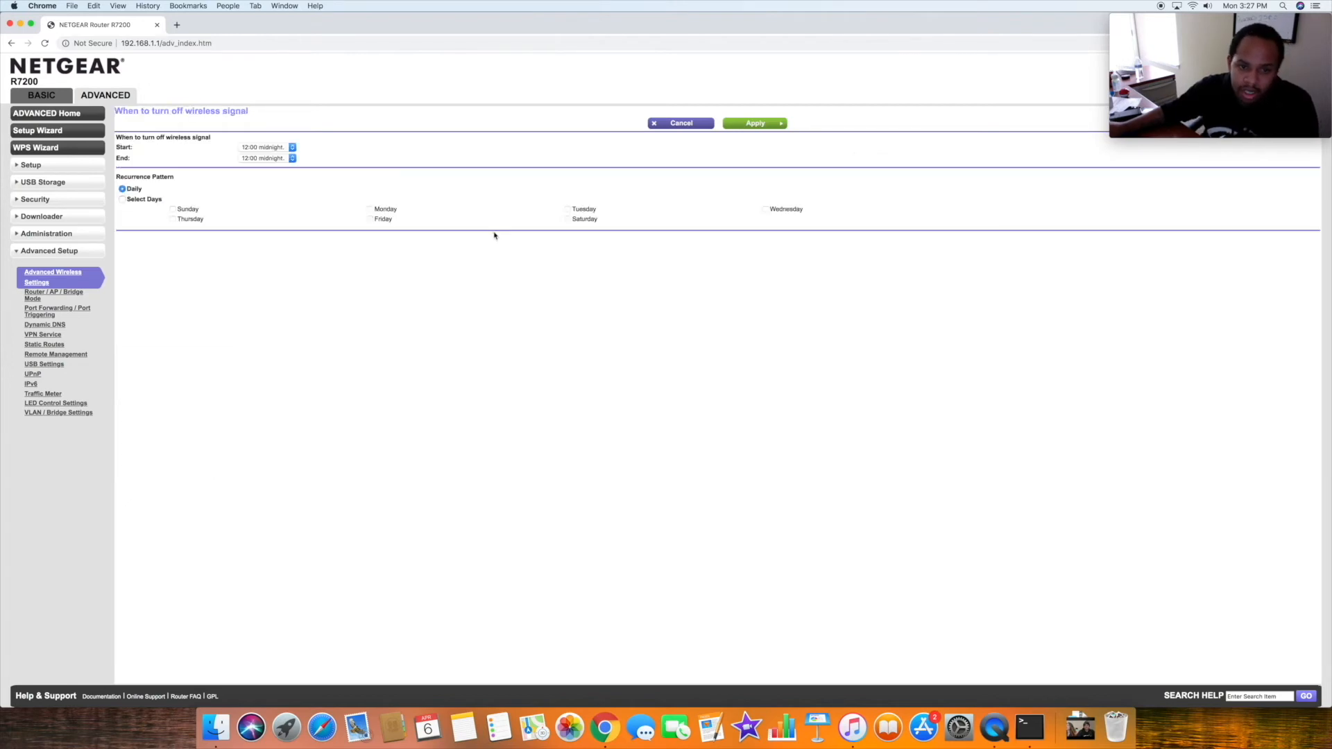
pyautogui.click(287, 150)
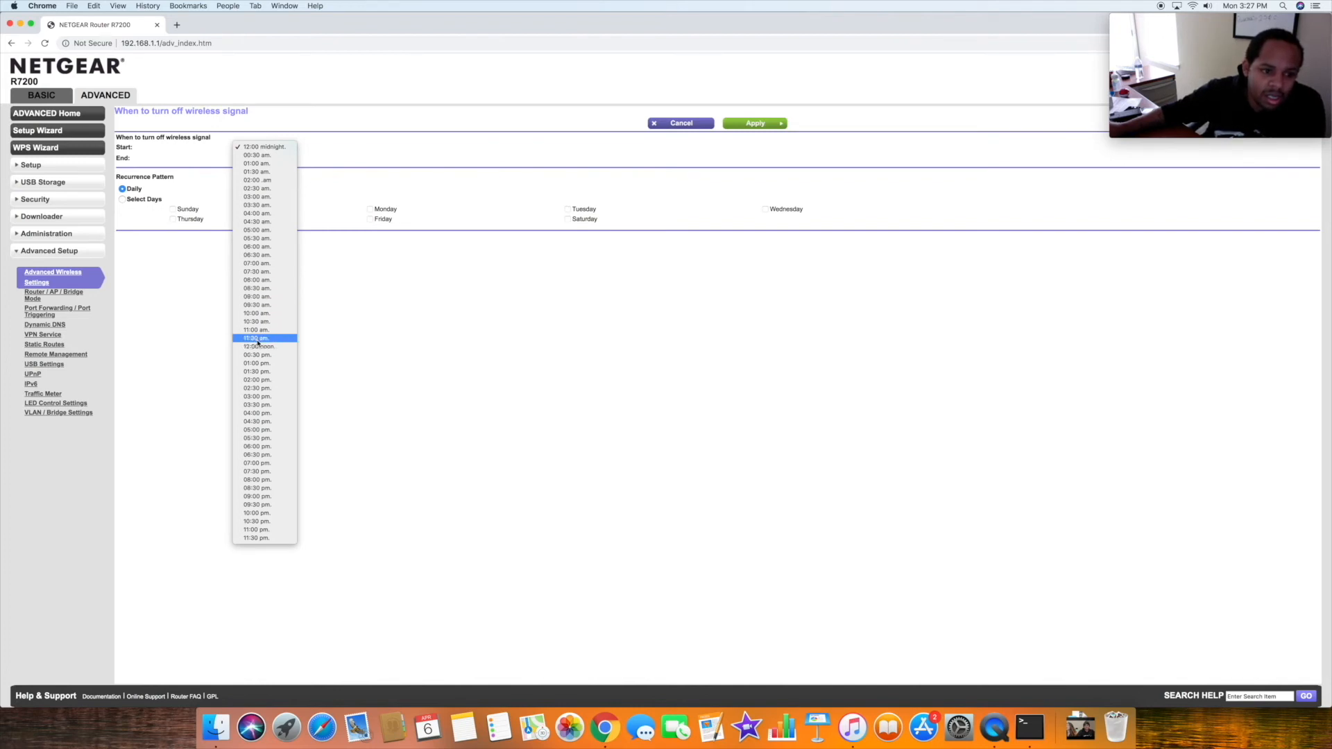
pyautogui.click(272, 497)
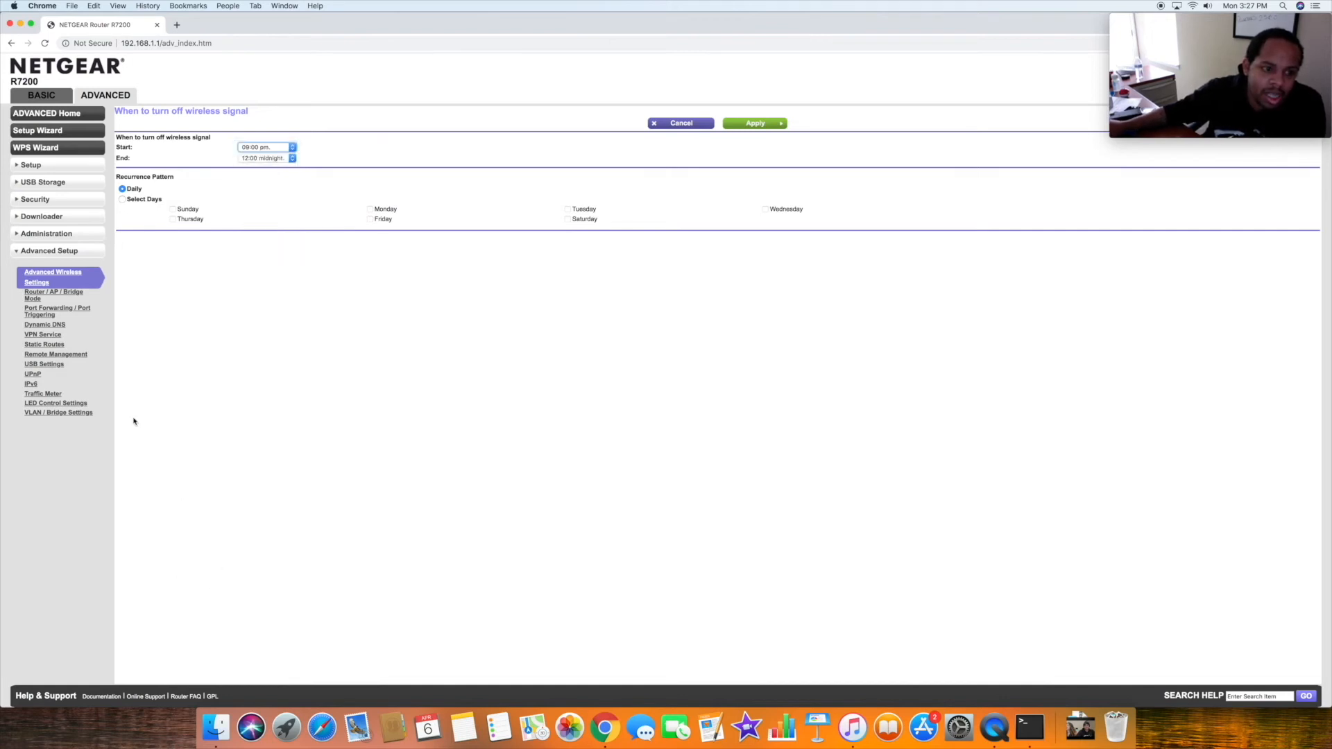
pyautogui.click(292, 158)
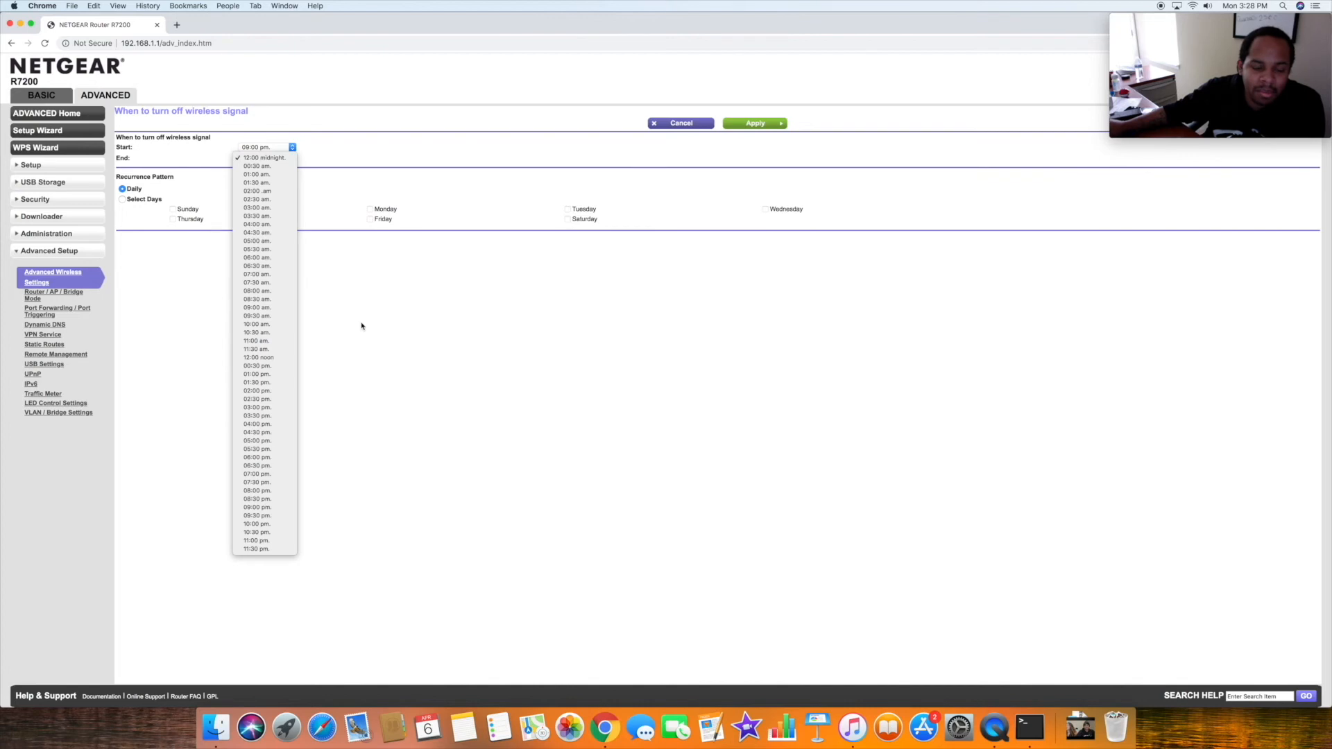
pyautogui.click(256, 266)
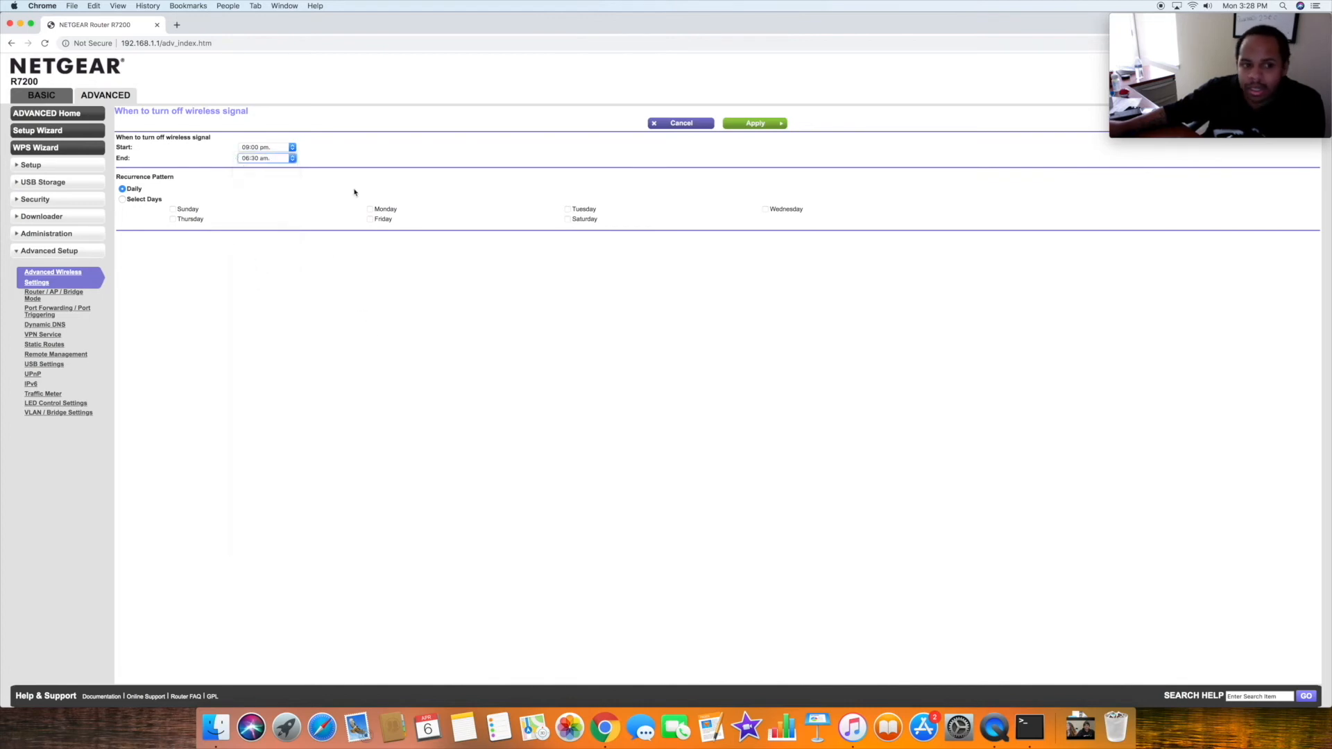
# Set the turn-off period's recurrence to selected days: Sunday, Monday, Tuesday, Wednesday and Thursday.
pyautogui.click(128, 203)
pyautogui.click(123, 200)
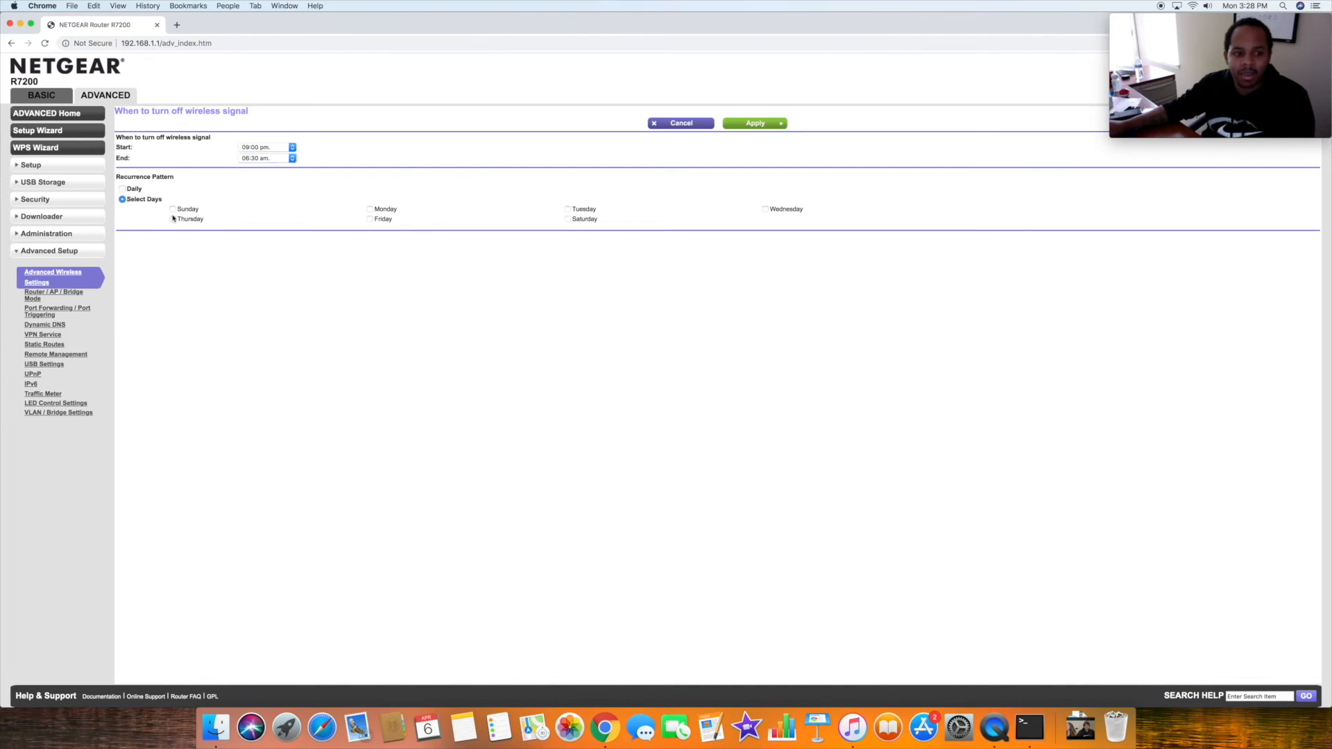
pyautogui.scroll(-1, 172, 220)
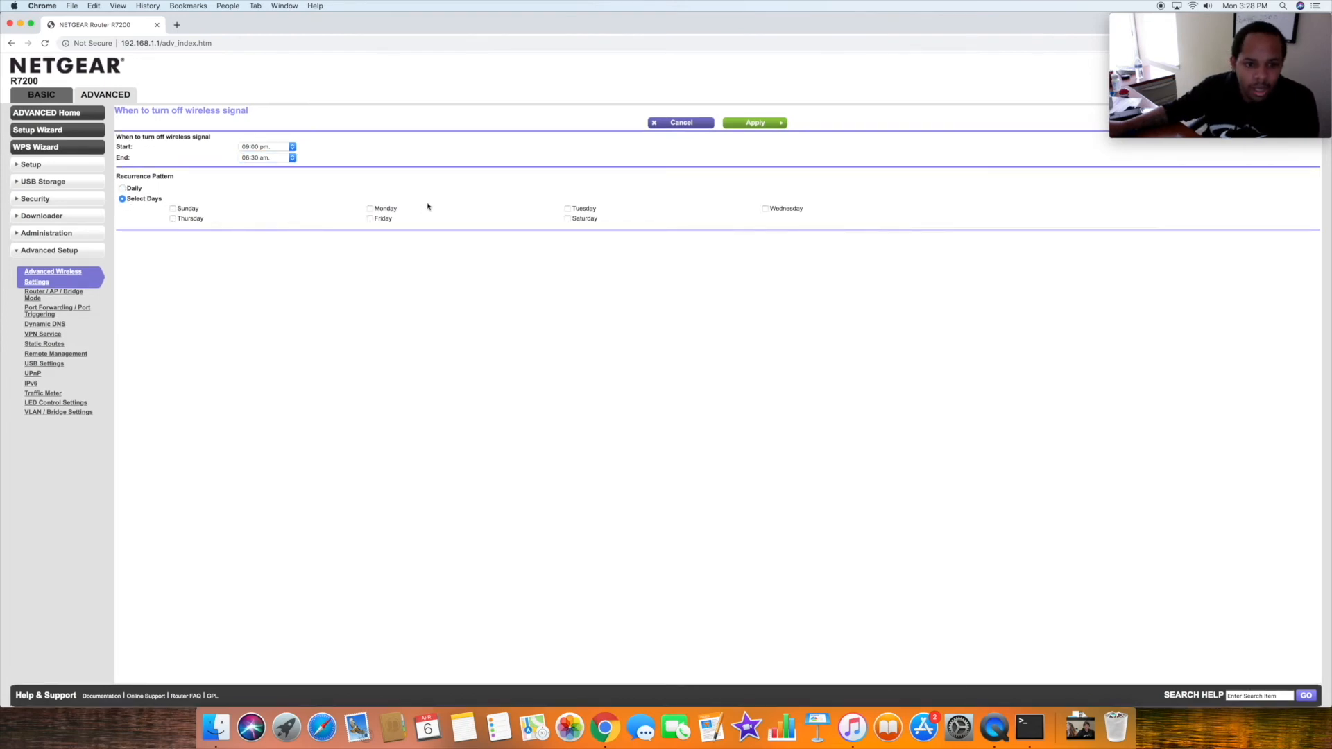
pyautogui.click(369, 209)
pyautogui.click(567, 209)
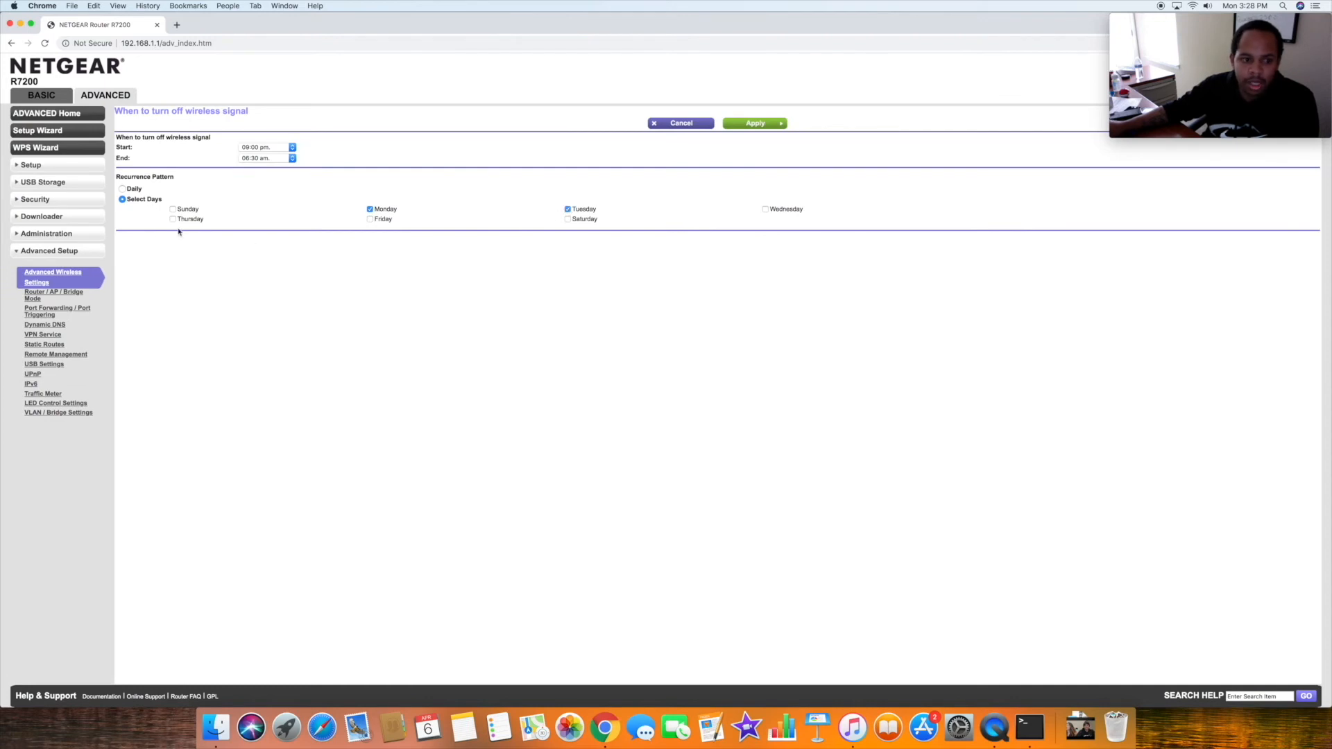
pyautogui.click(765, 209)
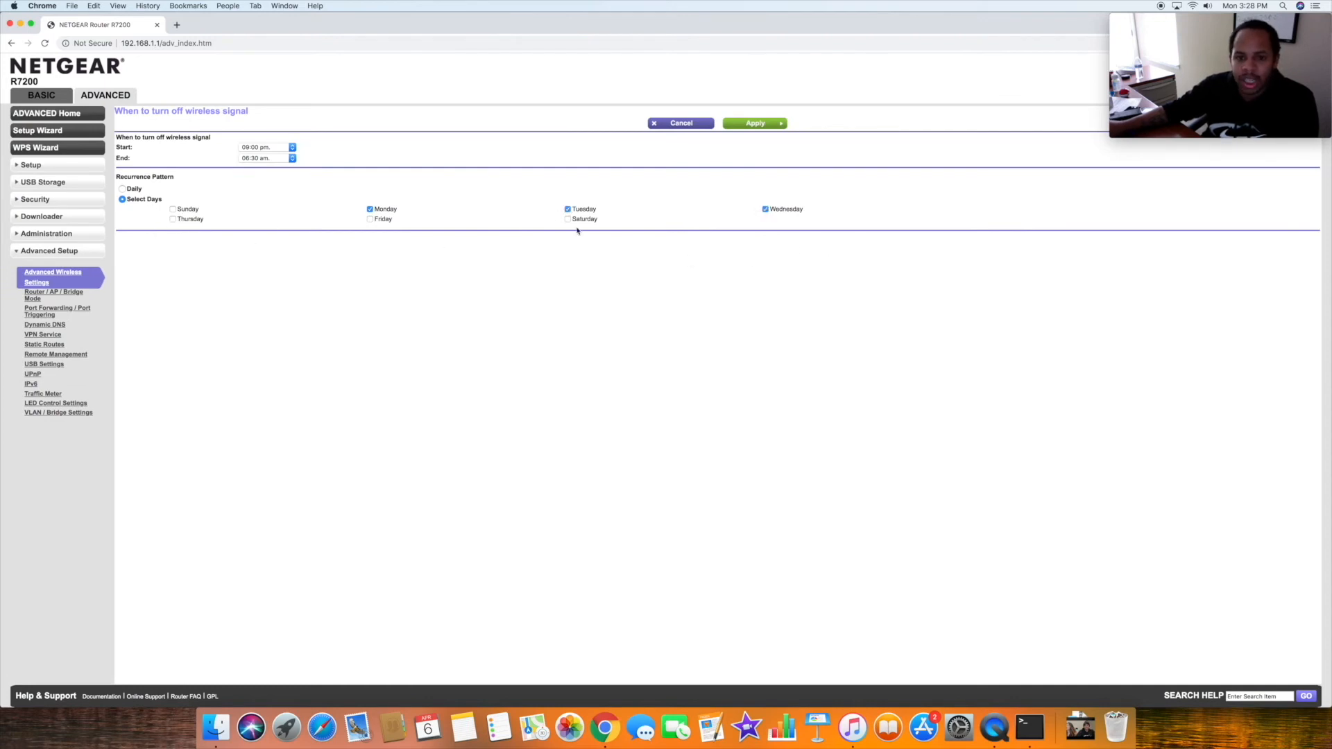
pyautogui.click(173, 219)
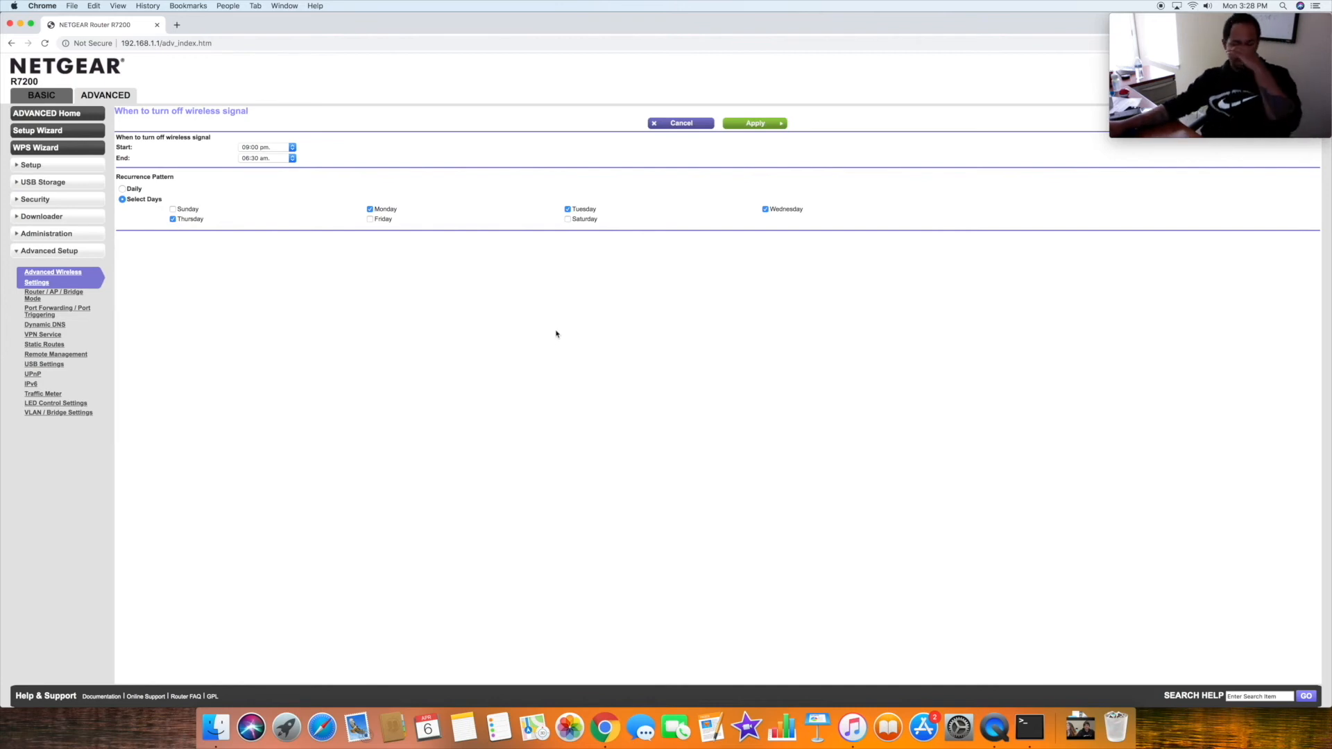
pyautogui.click(173, 210)
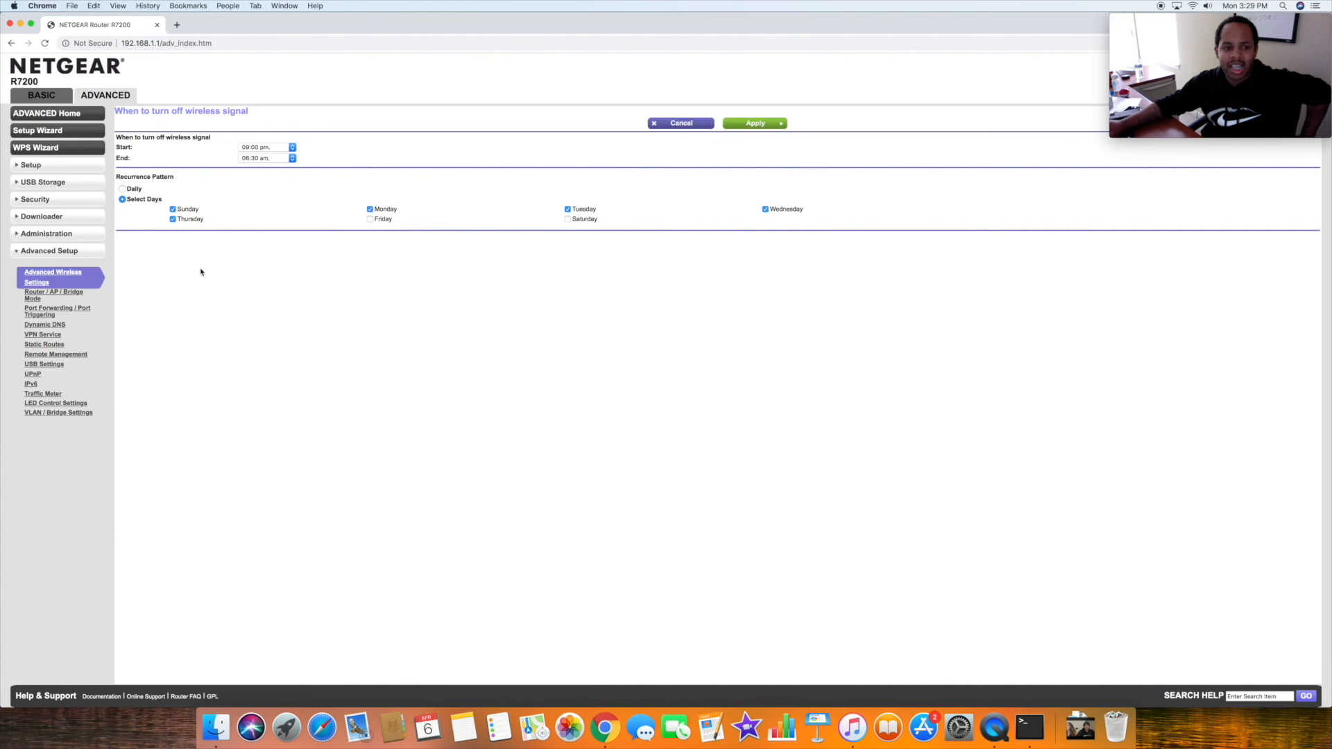
# Return to Access Control and open the HP laptop's entry for editing.
pyautogui.click(62, 254)
pyautogui.click(69, 233)
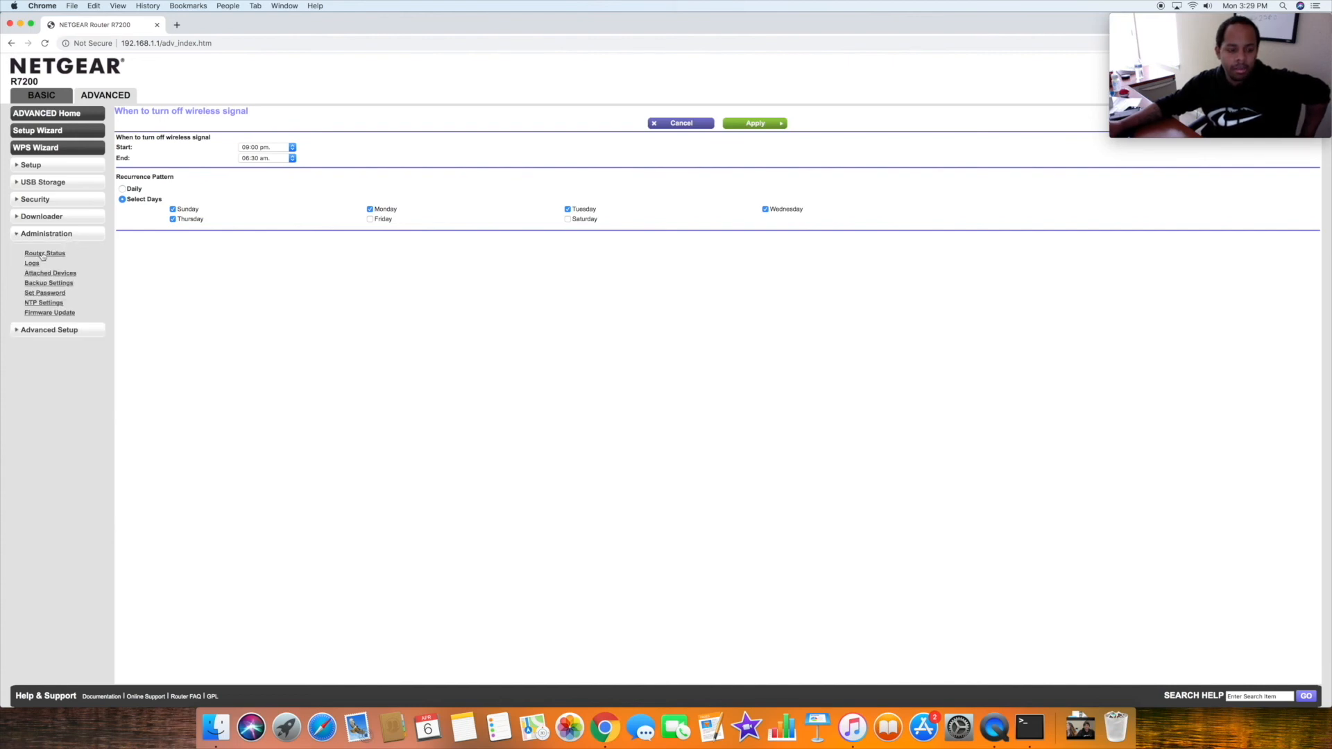
pyautogui.click(53, 330)
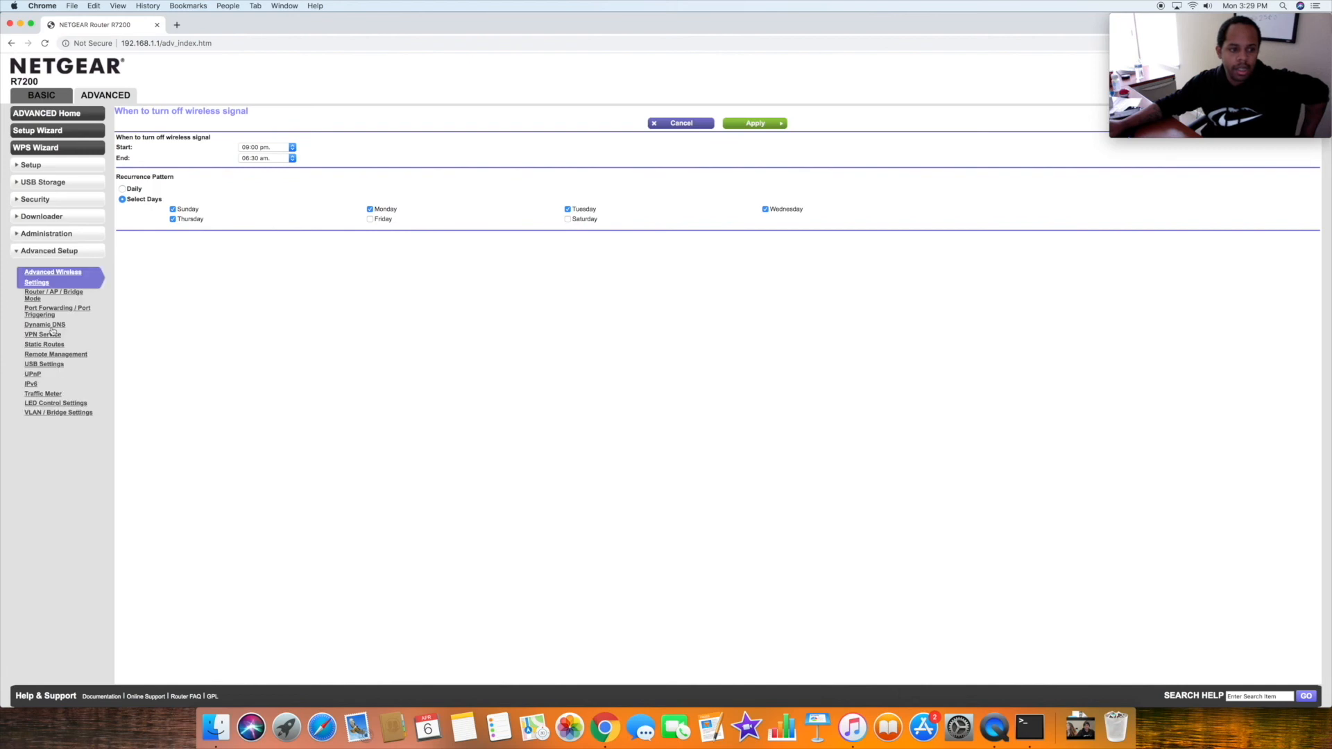
pyautogui.click(47, 201)
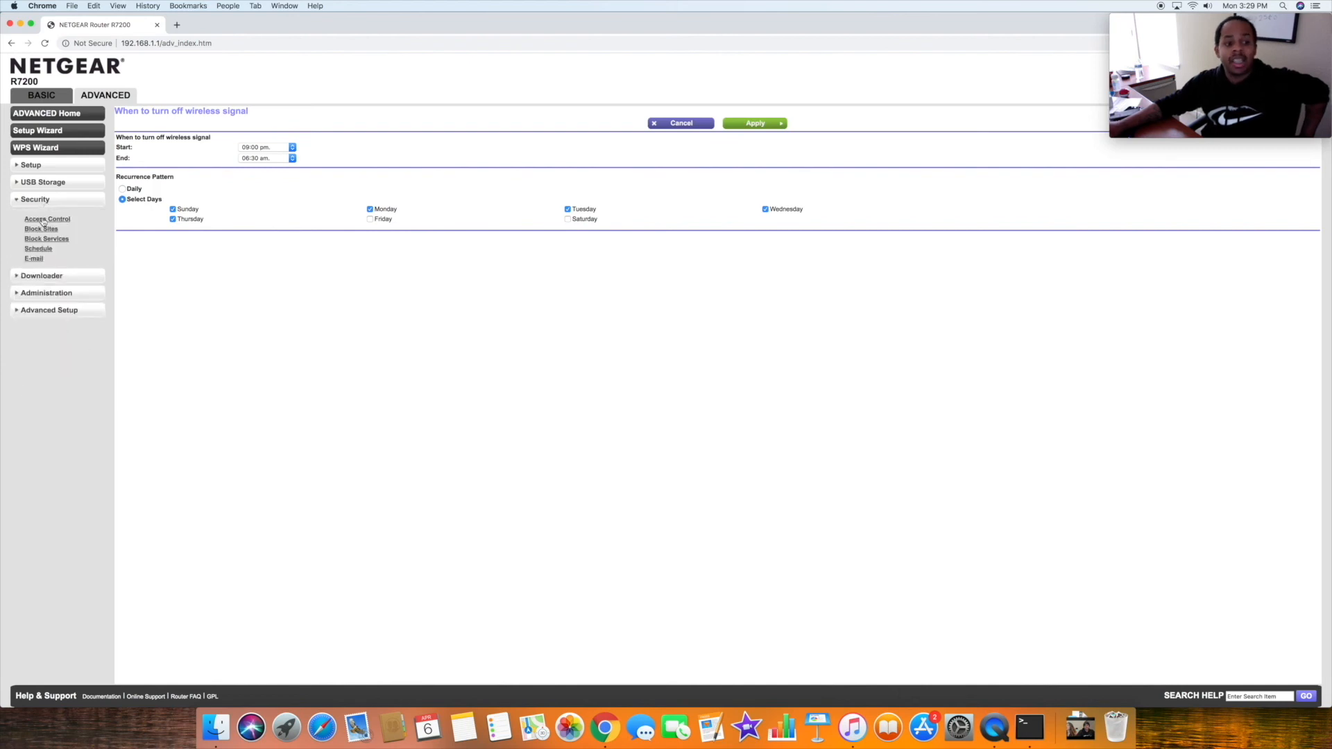
pyautogui.click(43, 220)
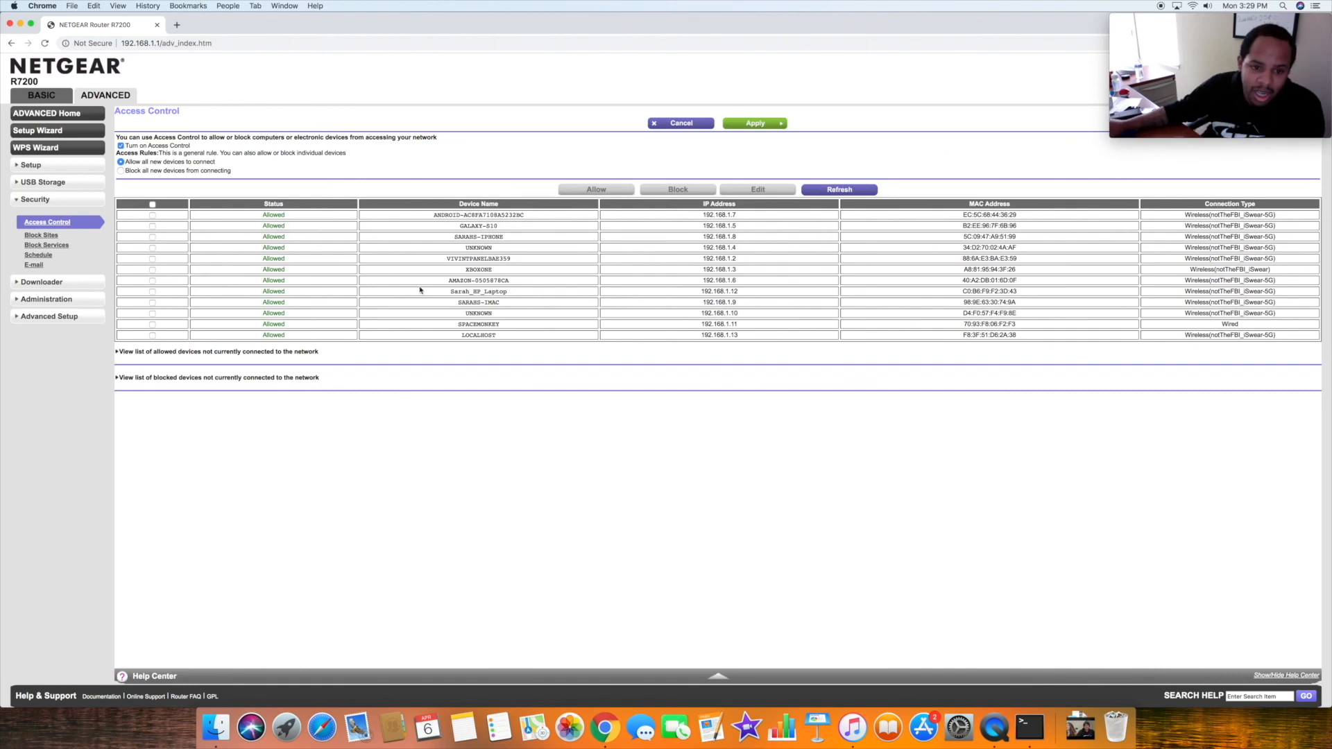
pyautogui.click(152, 292)
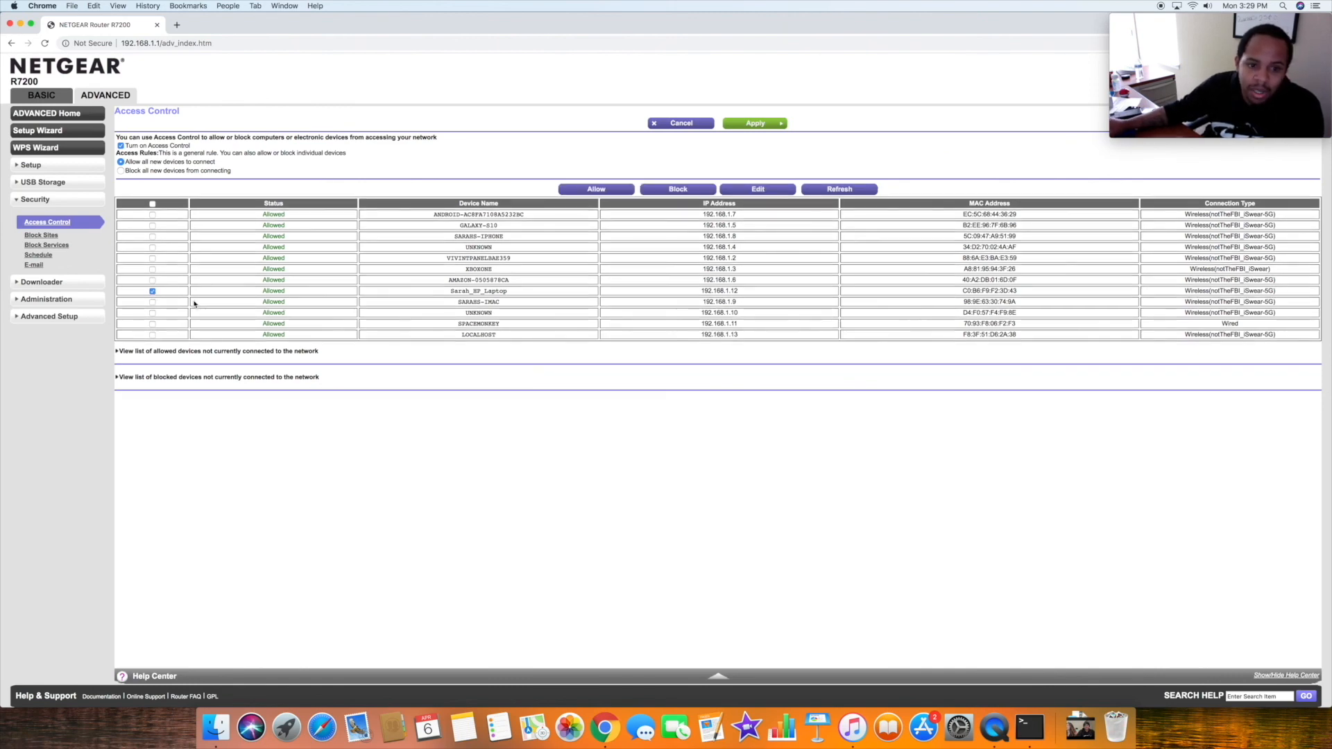
pyautogui.click(752, 191)
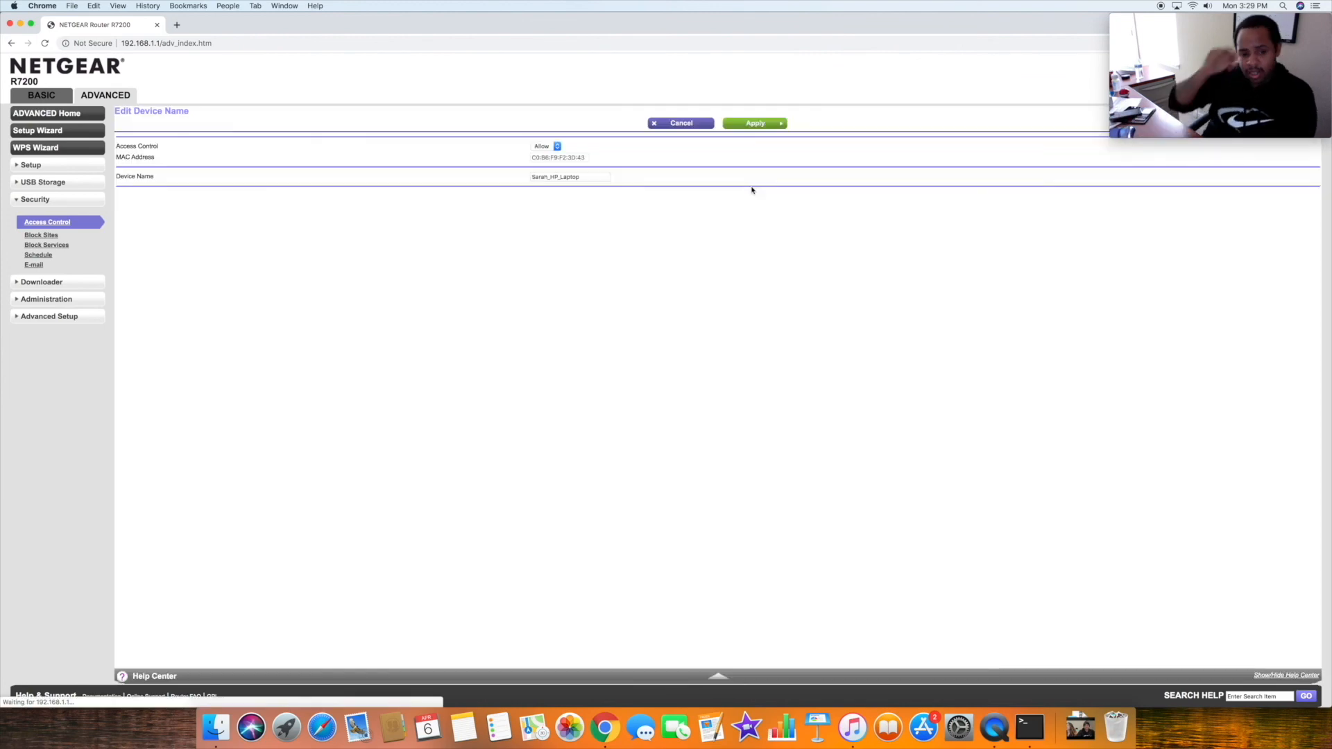